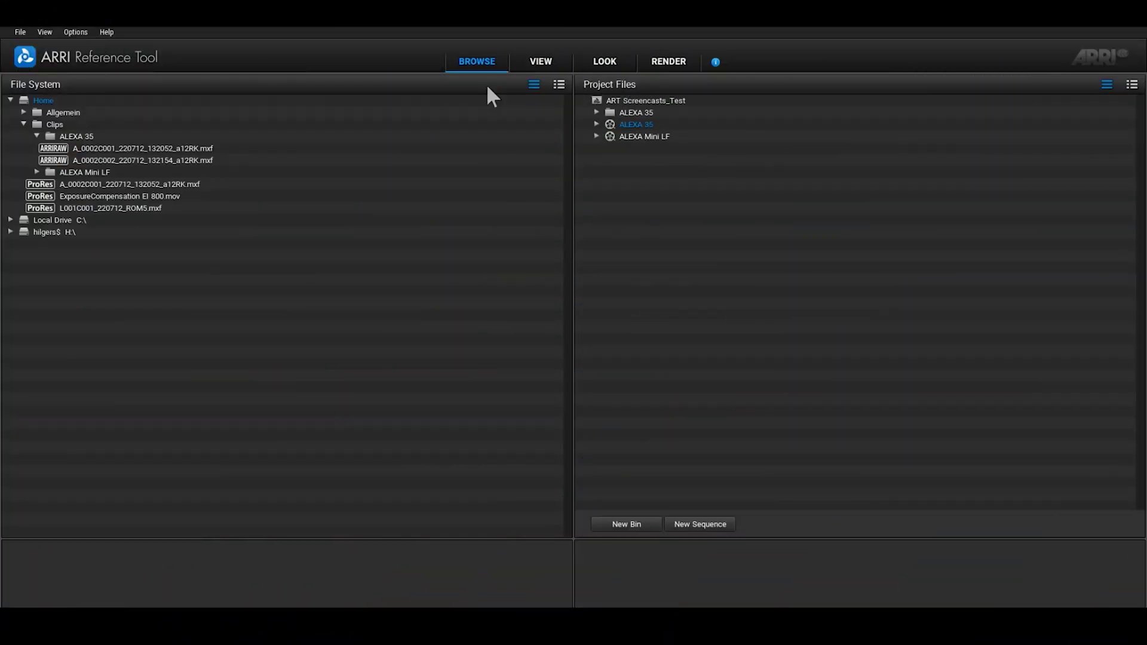
Expand the ALEXA 35 bin, the ALEXA 35 sequence and the ALEXA Mini LF sequence in the project
click(596, 112)
click(597, 148)
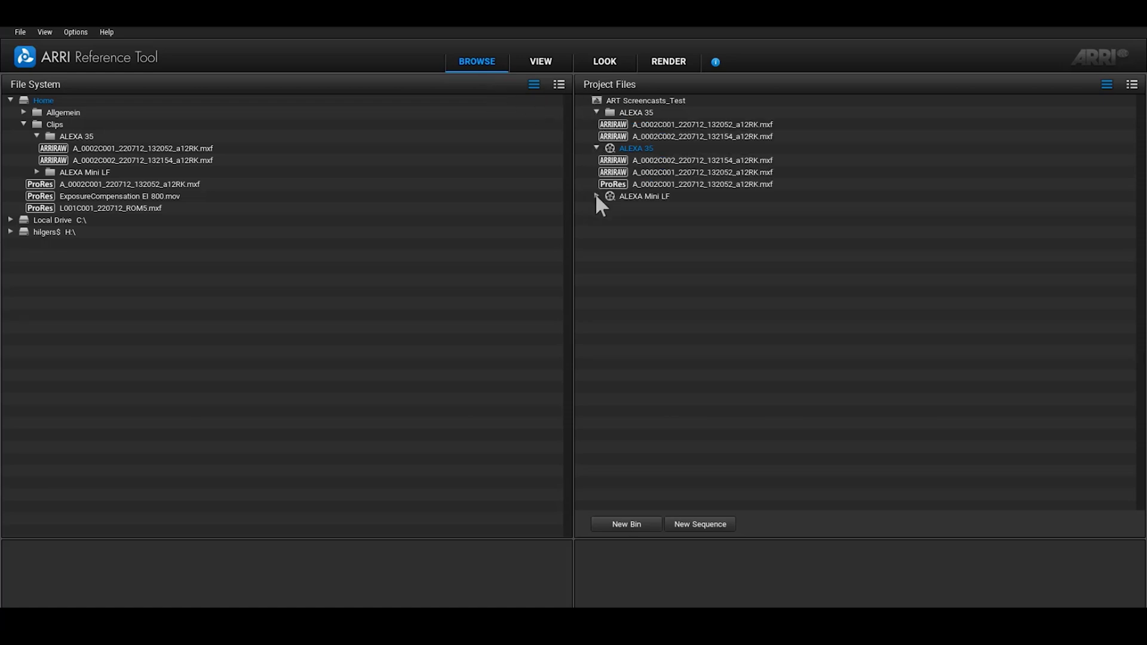
click(596, 196)
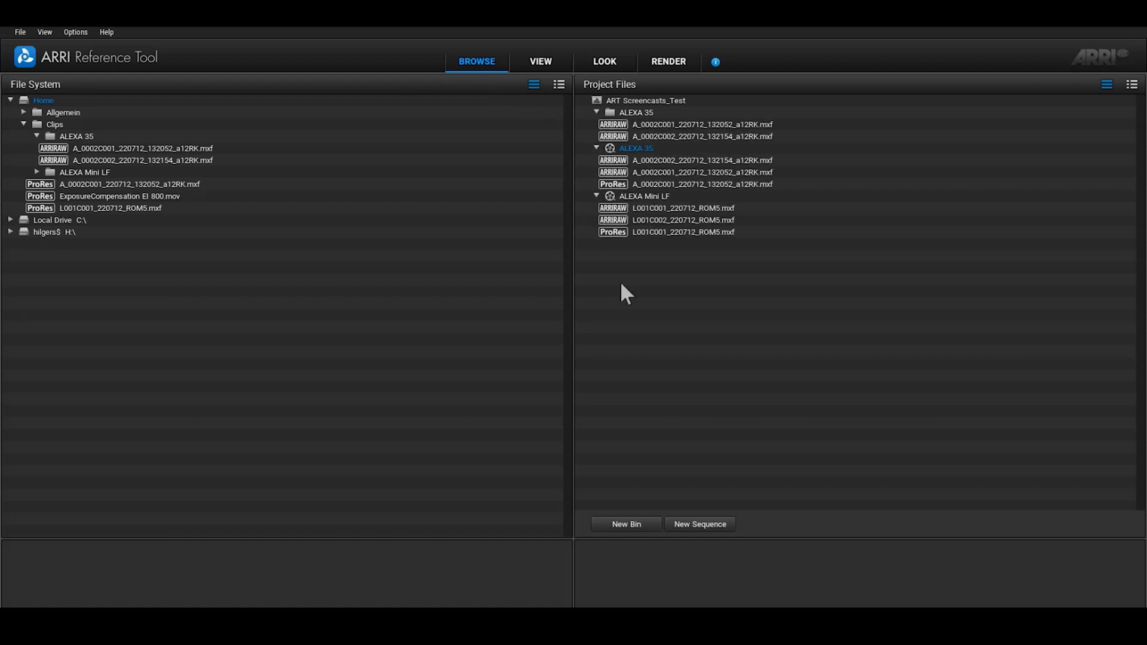
In the View room, load the first ALEXA 35 clip and raise its white balance to 6700 K
click(542, 66)
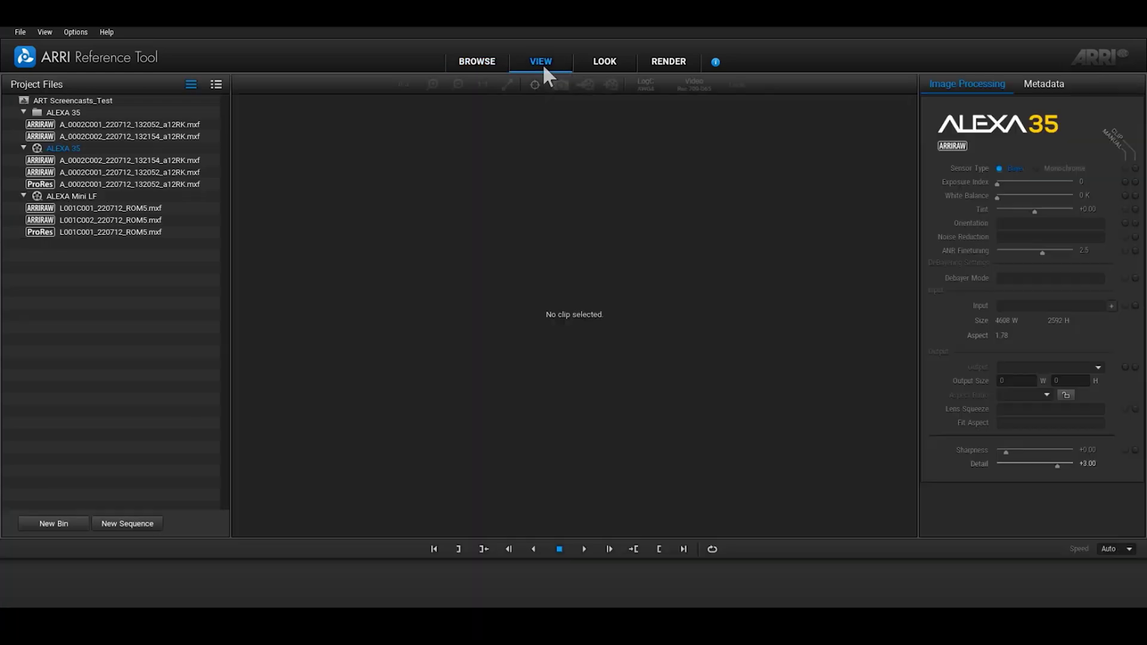
click(181, 125)
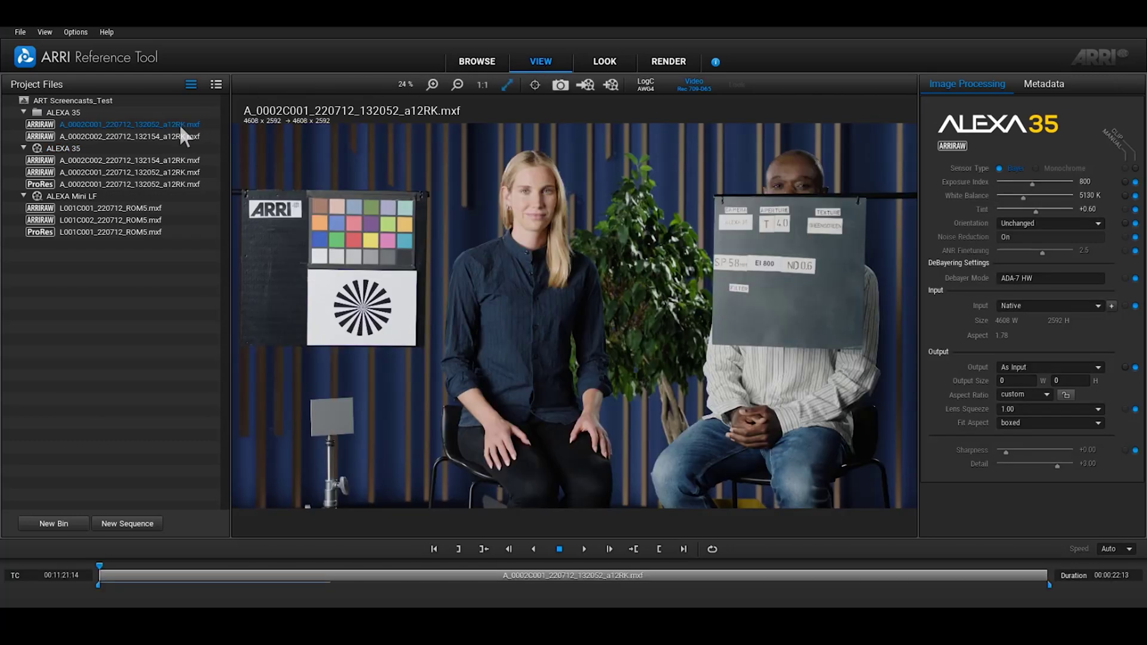
click(1037, 195)
Preview the 2121 Fashion and then 3240 Faded looks on the clip, then bypass the look
click(614, 72)
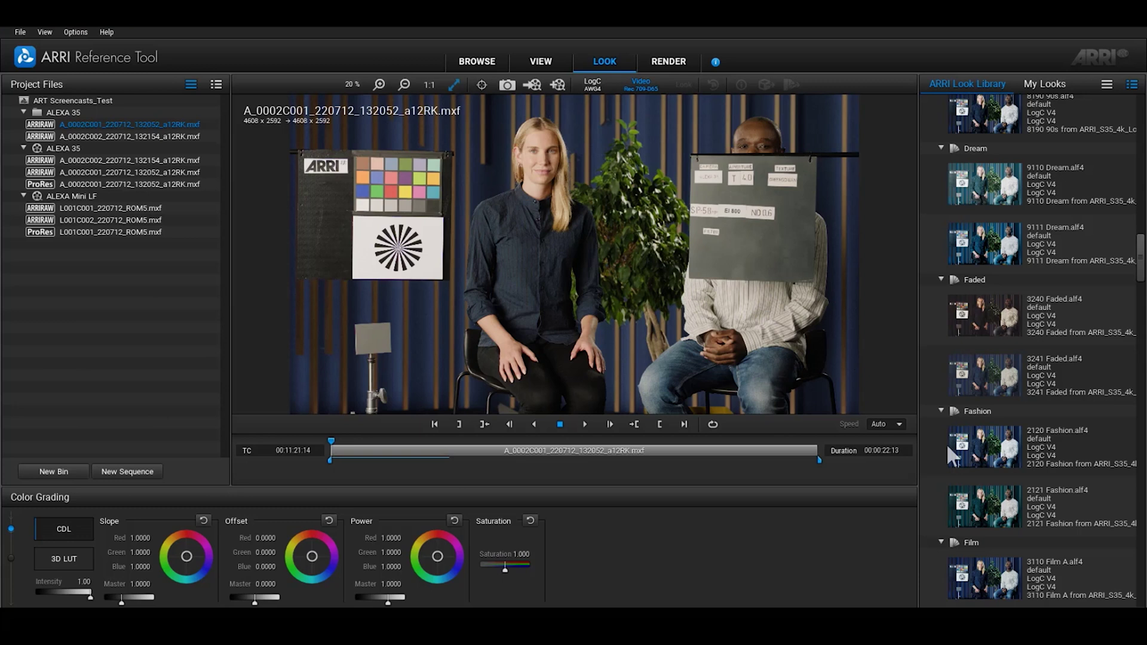
click(1053, 517)
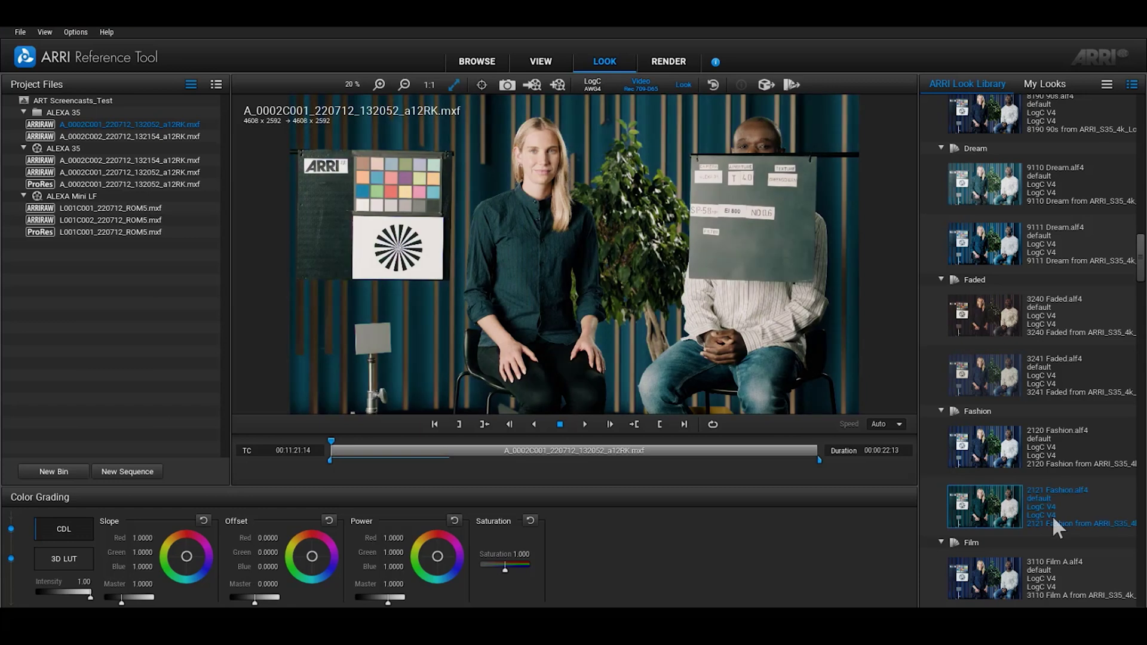
click(1034, 318)
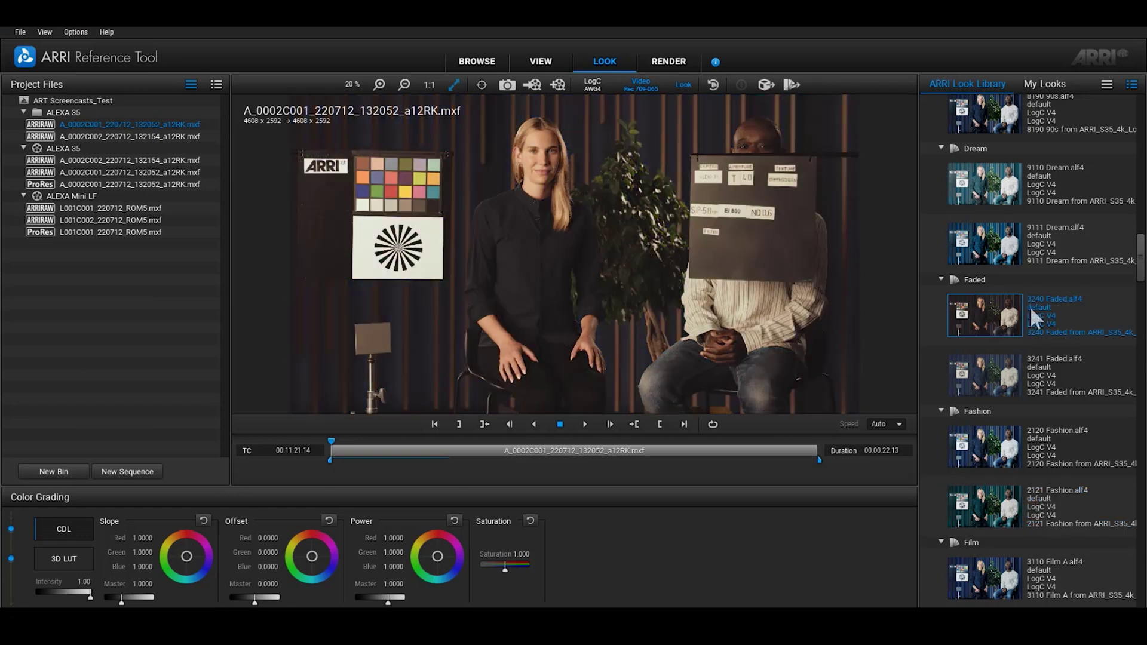
click(679, 84)
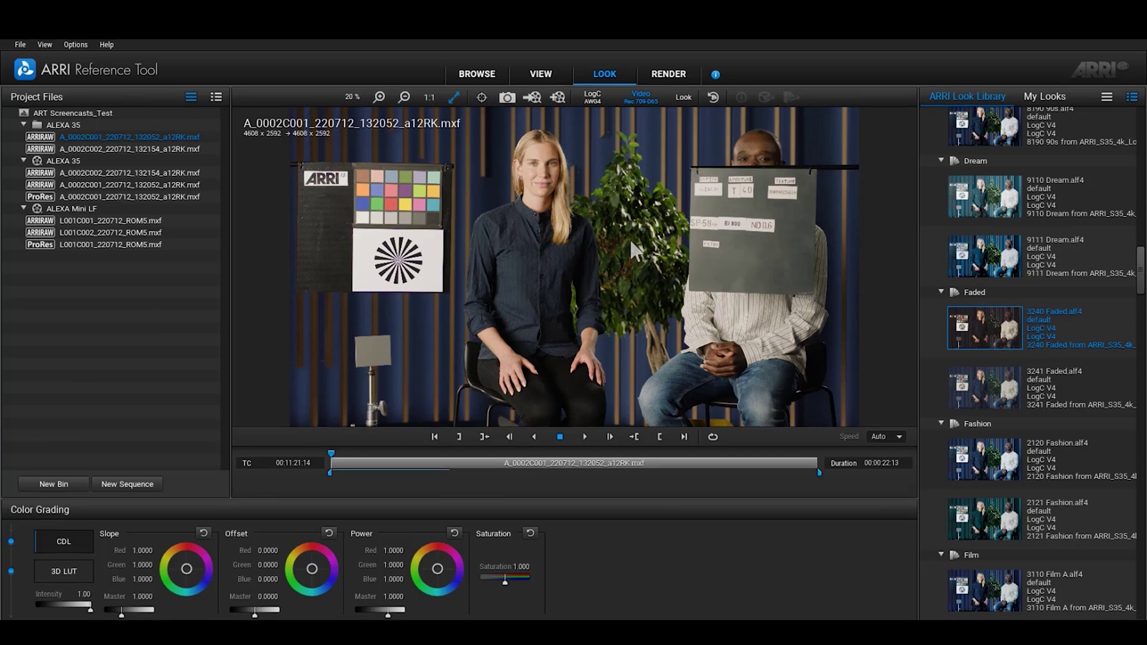
In the Render room, keep ProRes 4444 XQ as the codec variant and review the Codec choices
click(674, 80)
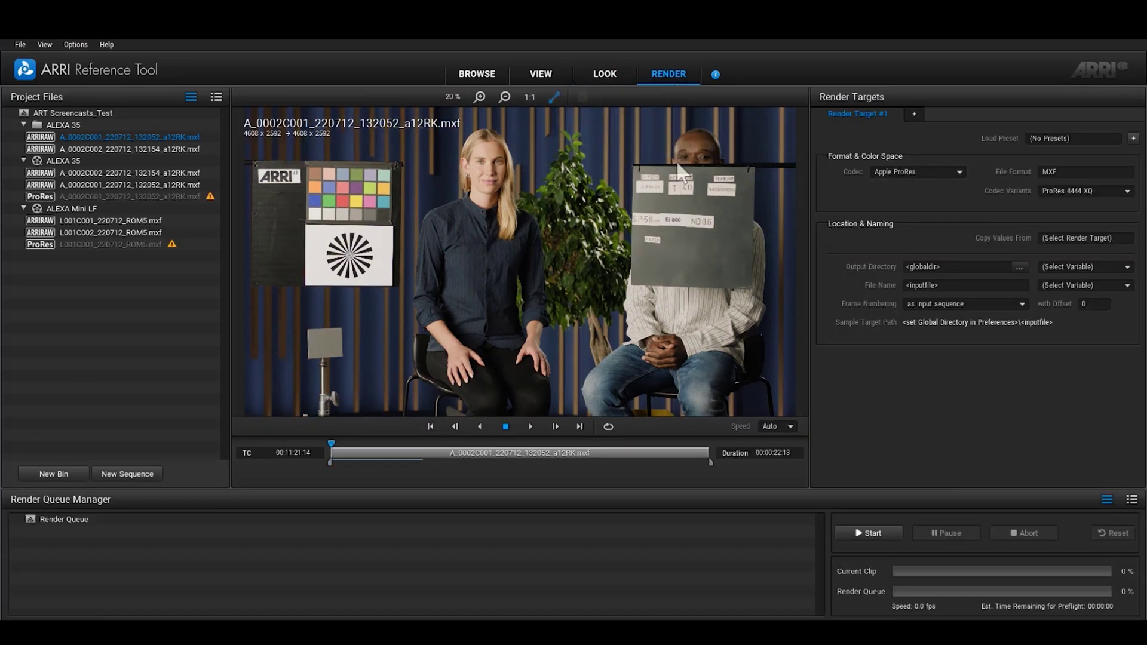
click(1063, 192)
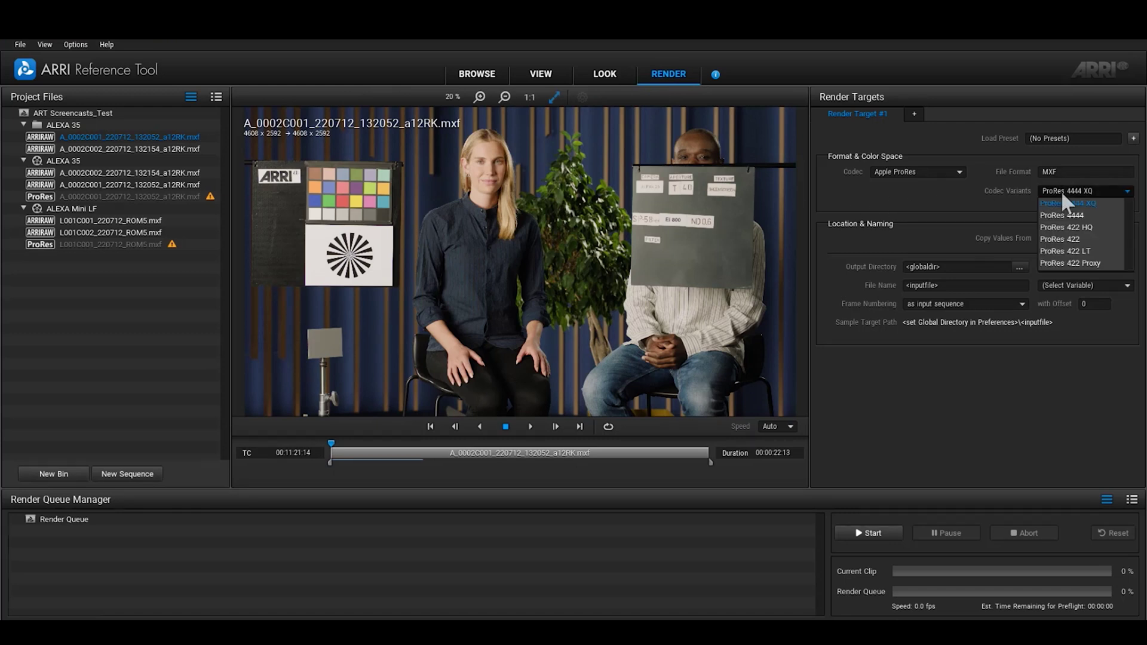
click(1061, 195)
click(959, 171)
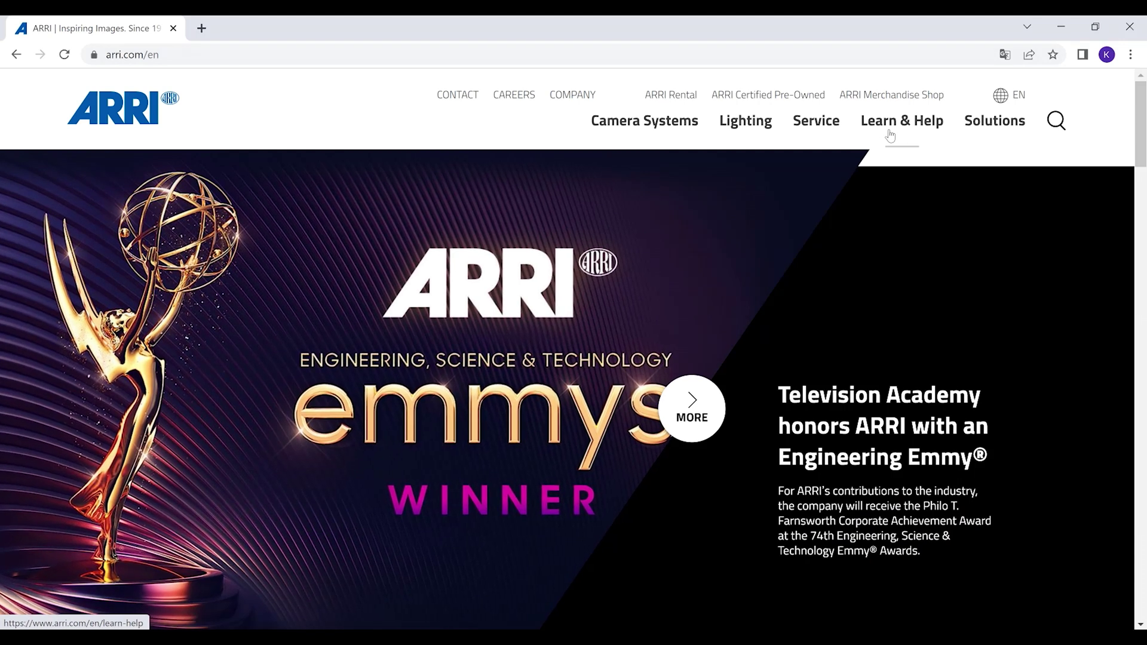
On arri.com, go to Learn & Help's Software & Tools page and scroll through the tools
click(890, 135)
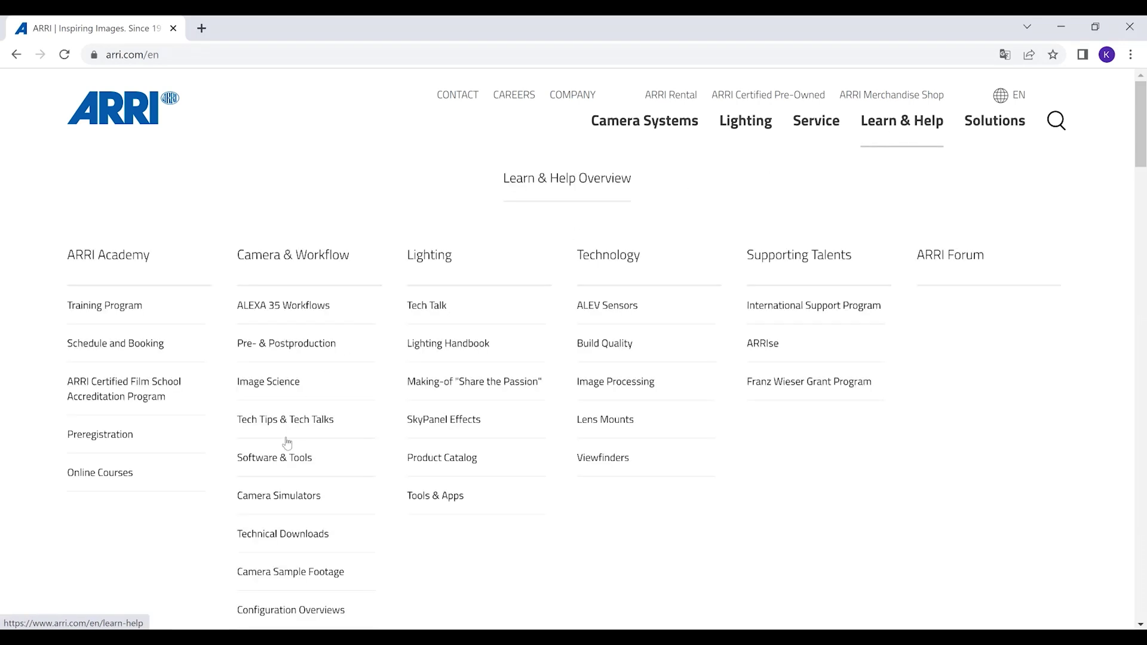
click(285, 459)
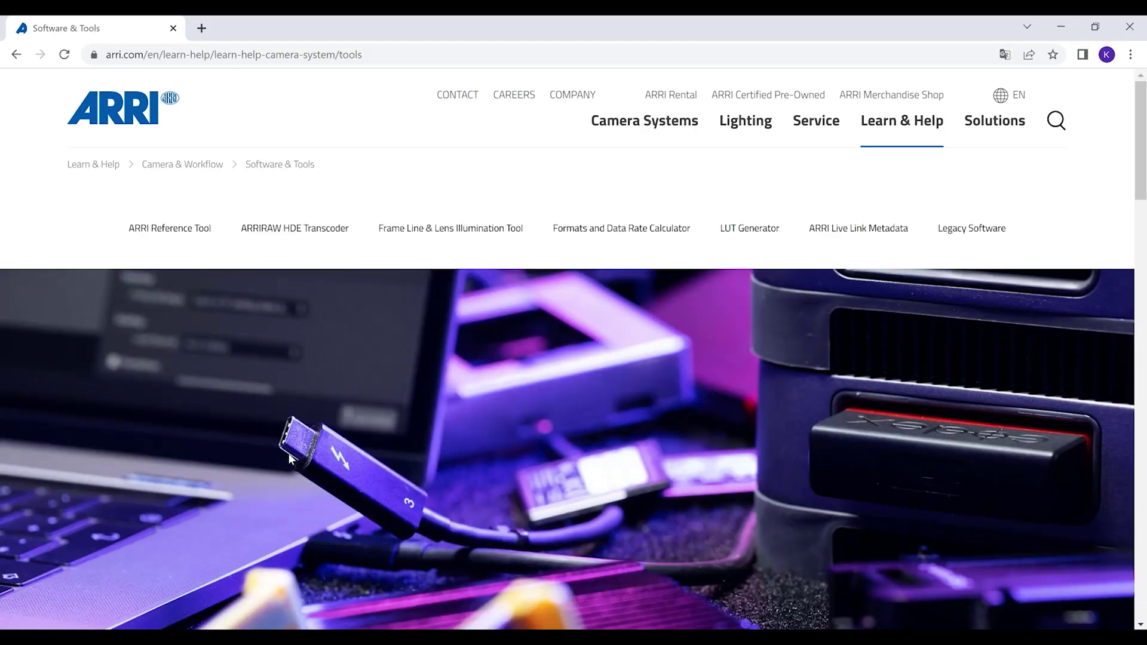
scroll(612, 431, down, 2)
scroll(614, 436, down, 8)
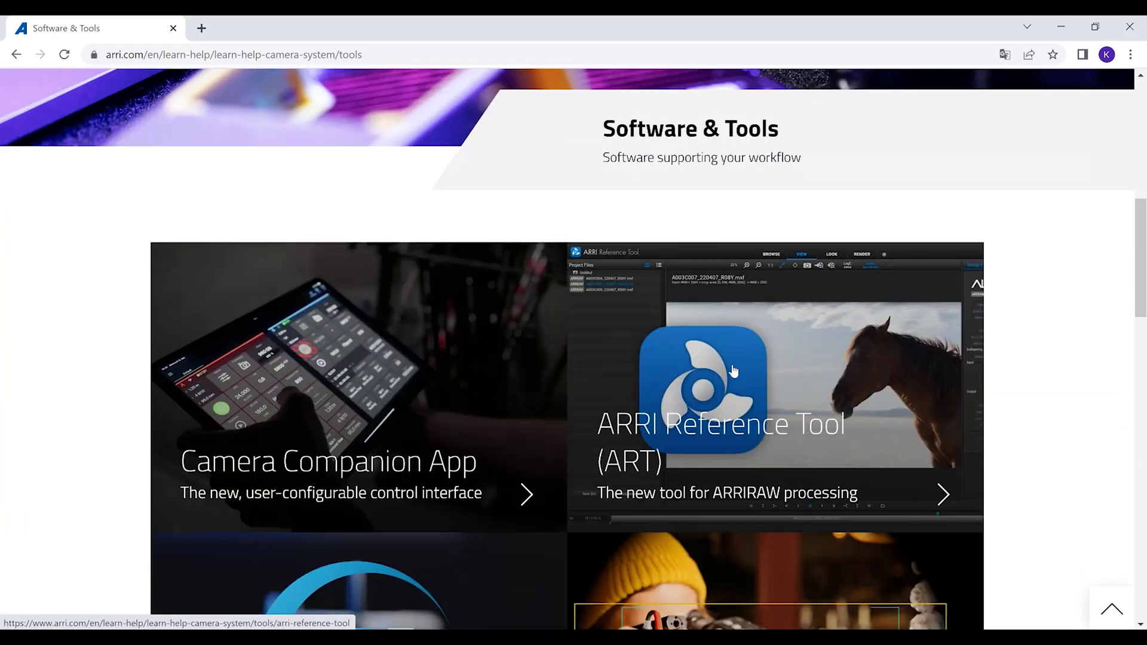
Open the ARRI Reference Tool product page and scroll down to its macOS and Windows downloads
click(733, 371)
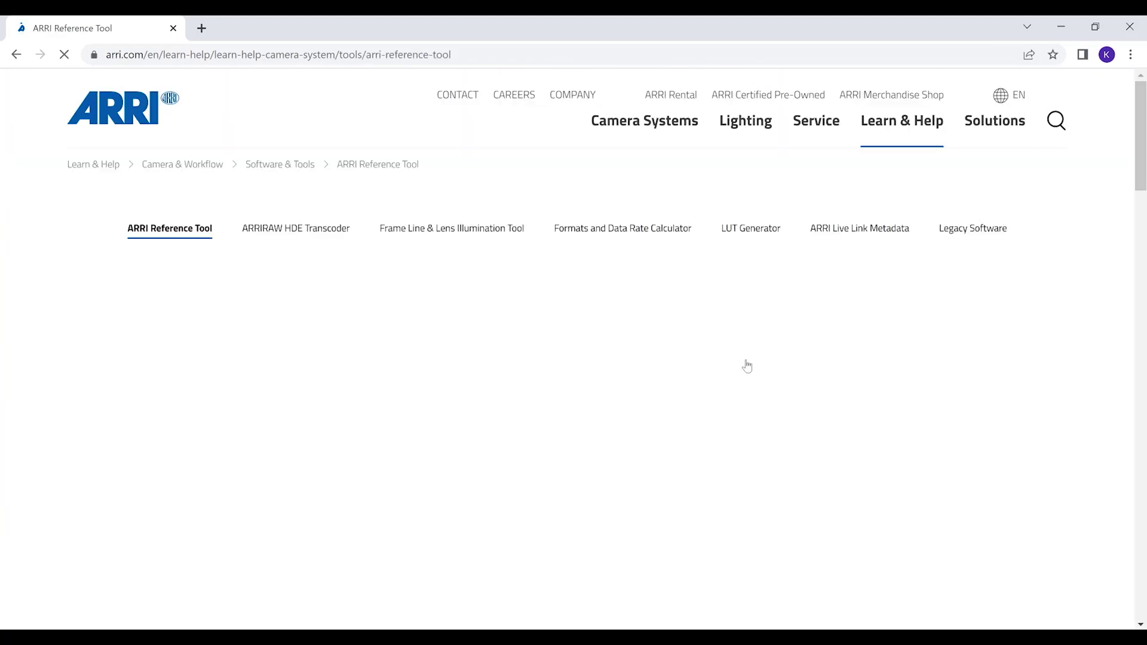
scroll(747, 366, down, 1)
scroll(747, 366, down, 16)
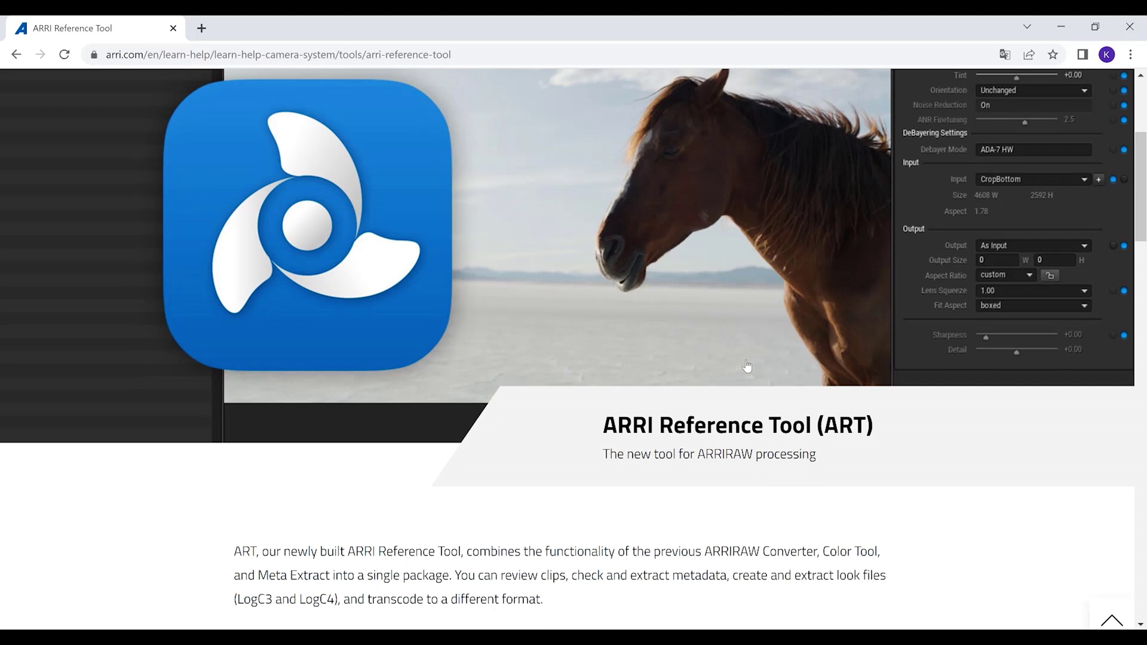
scroll(746, 365, down, 6)
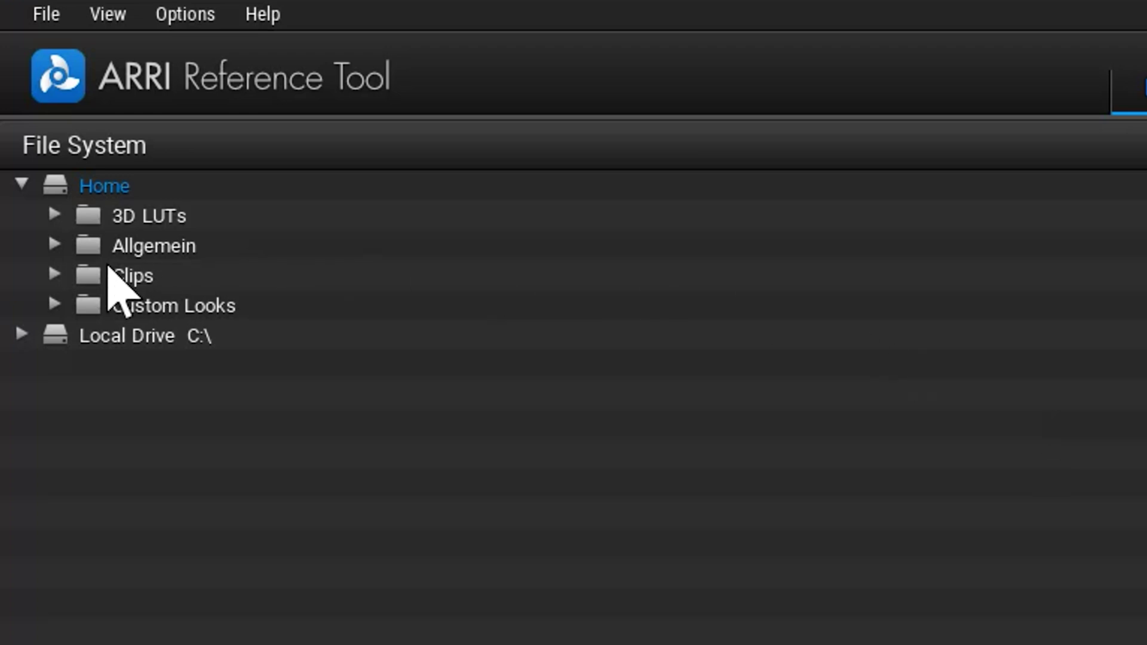
Expand the Clips folder in File System and the ALEXA 35, ALEXA Mini LF and Alexa 35 project items
click(55, 274)
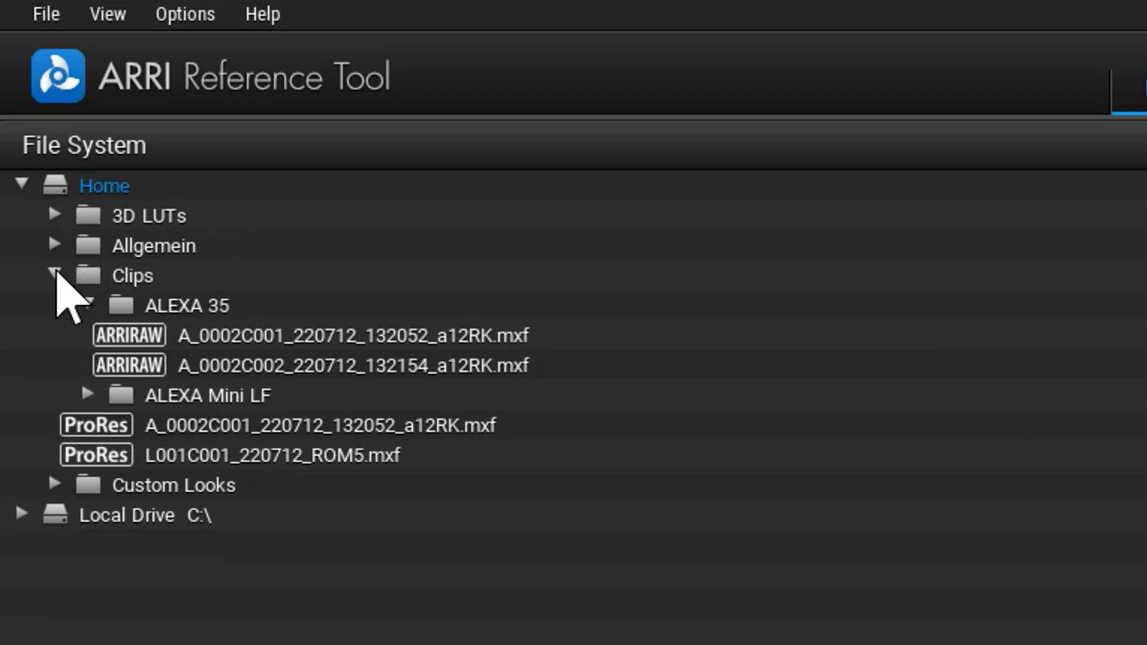
click(597, 116)
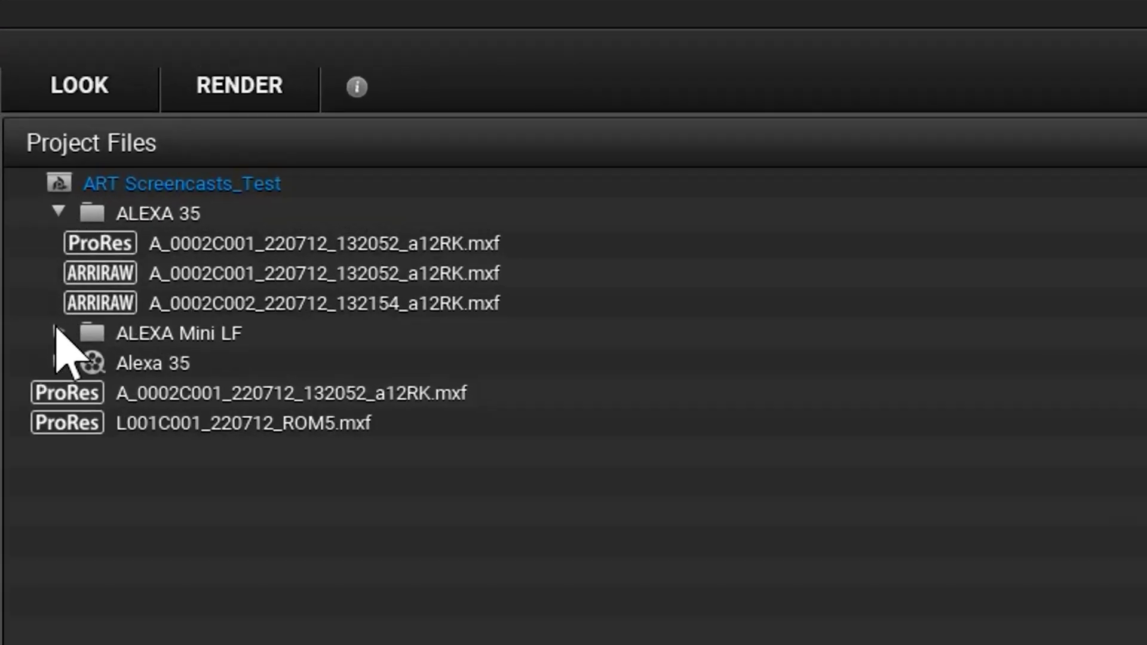
click(596, 164)
click(58, 453)
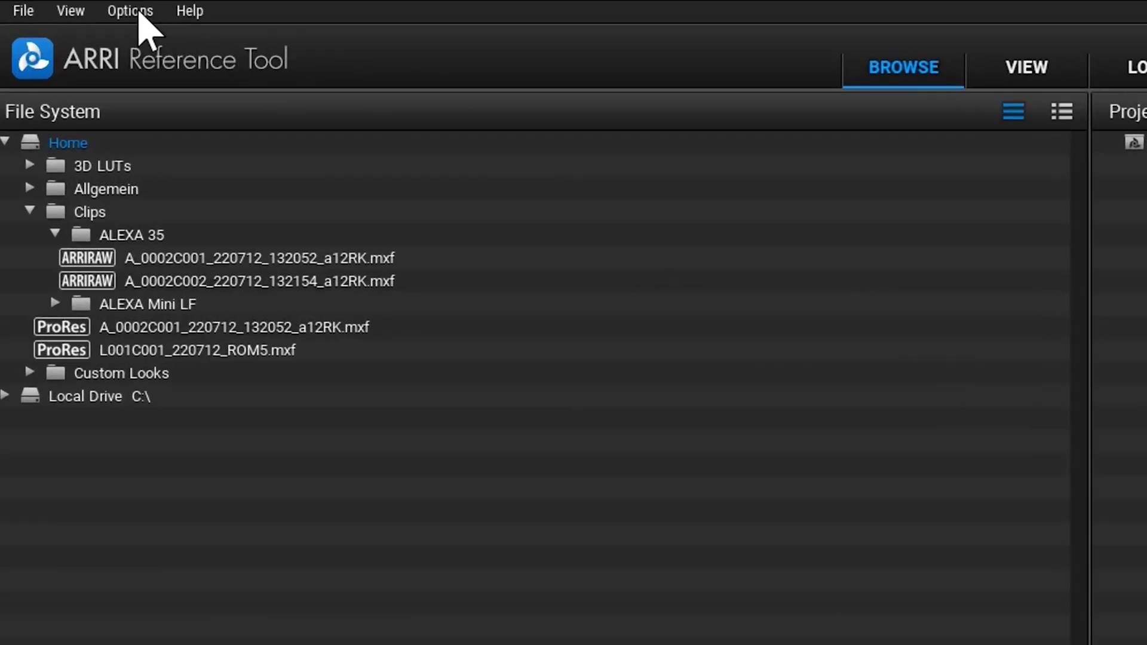
In Preferences, set the File Browser home folder to Clips and apply the change
click(139, 13)
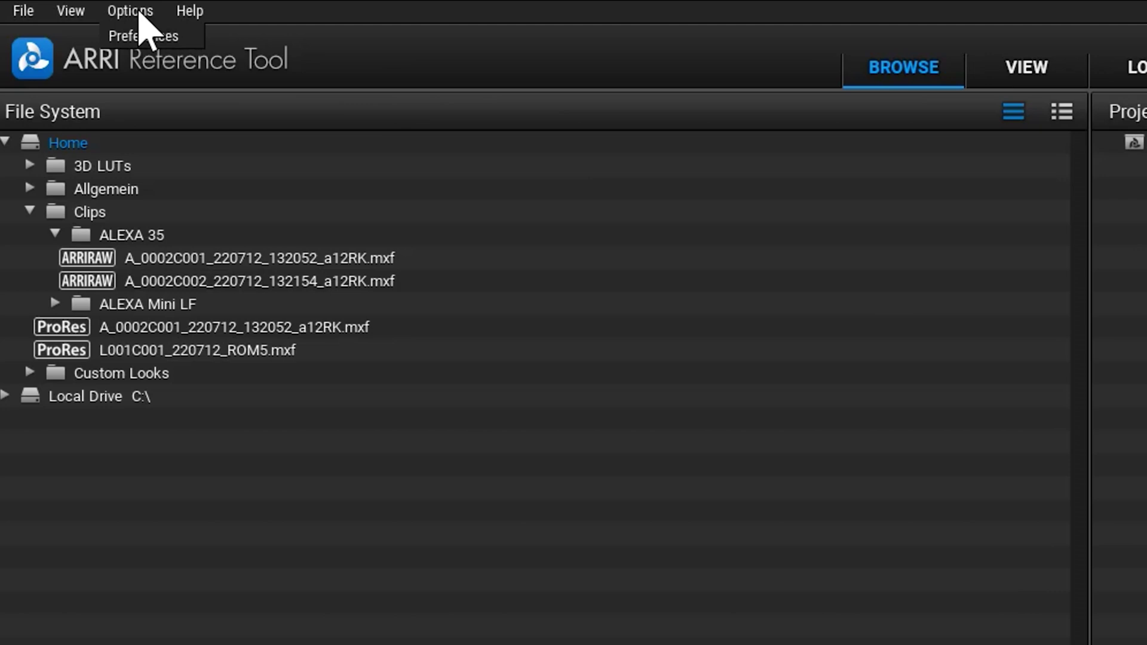
click(143, 36)
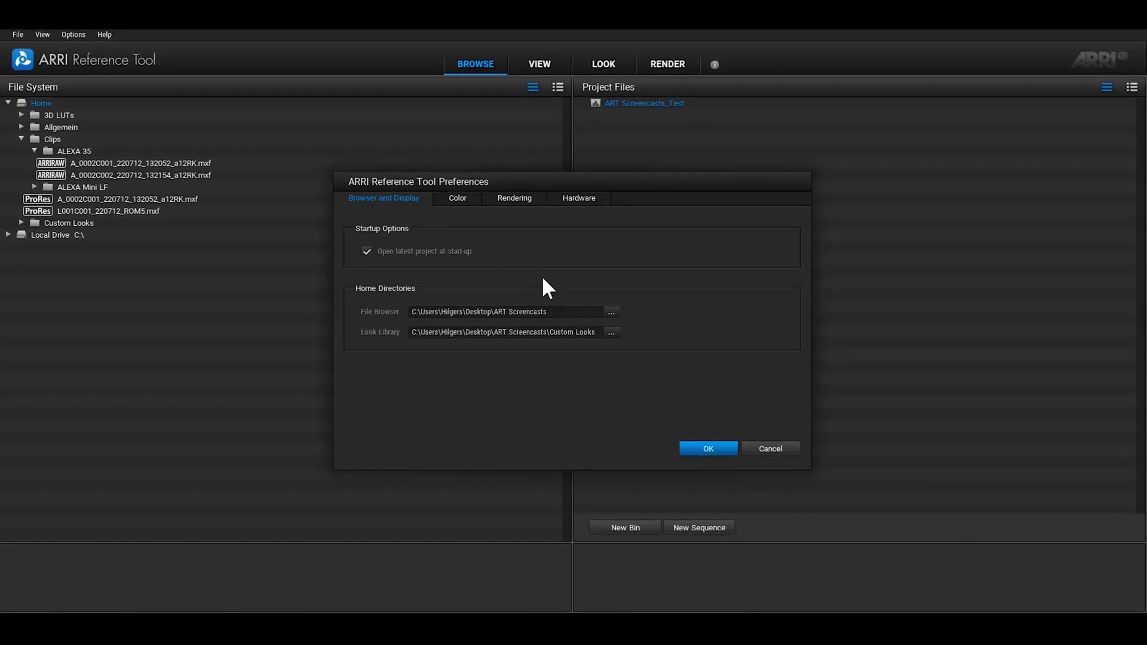
click(616, 311)
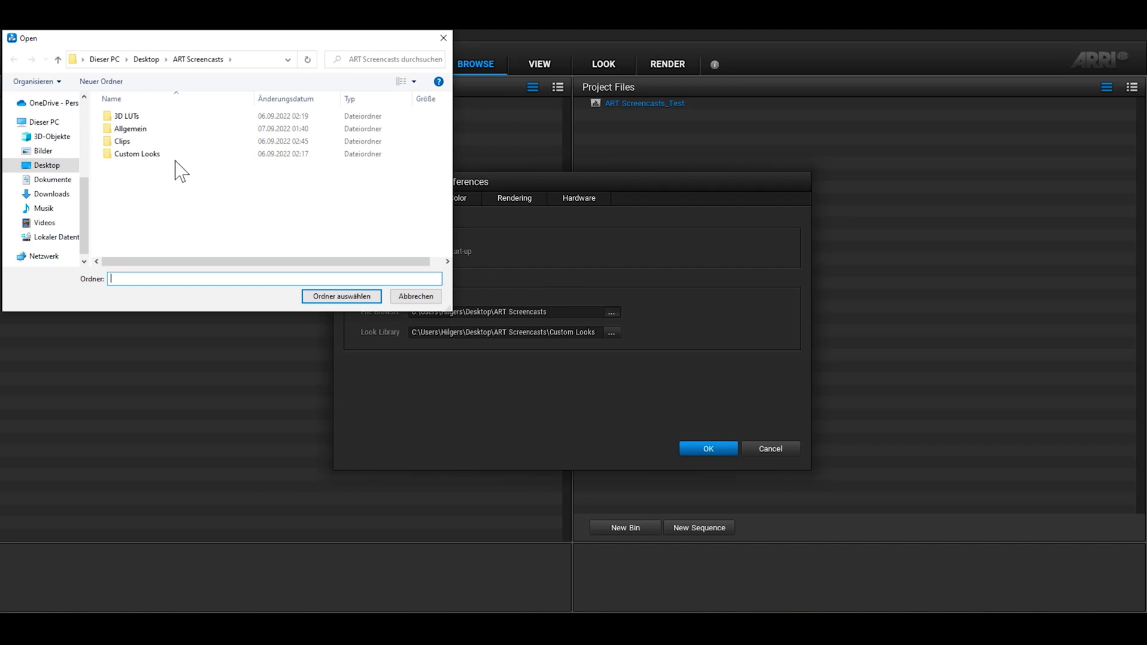
click(131, 143)
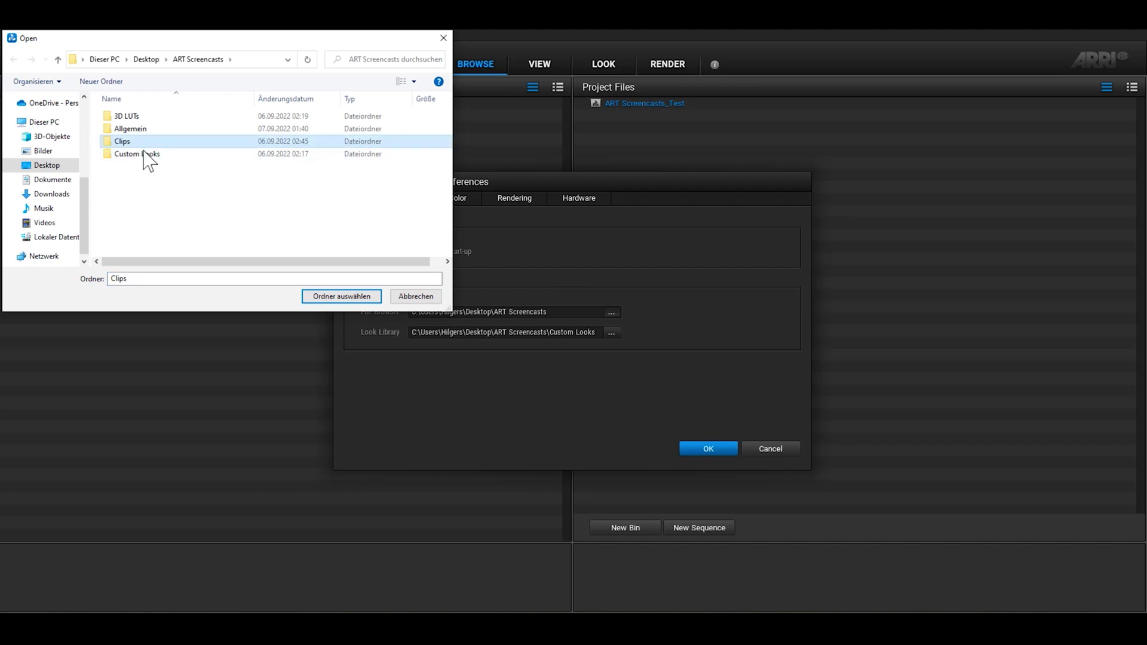
click(338, 296)
click(707, 448)
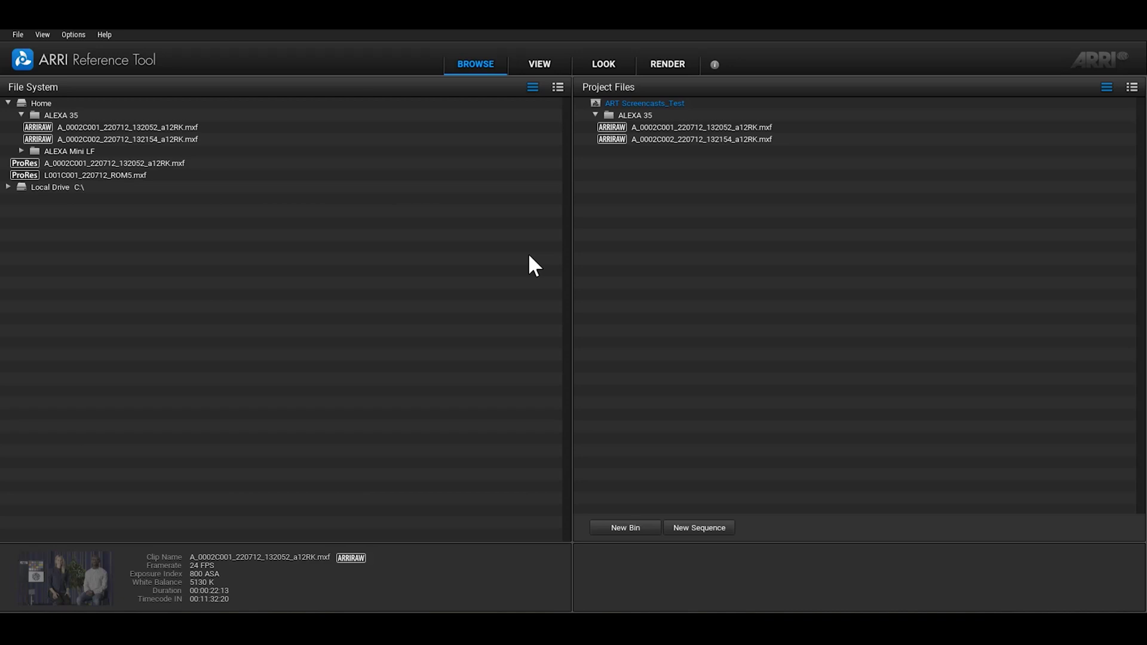
Select the second ALEXA 35 project clip and switch File System to Preview mode with thumbnails and details
click(661, 141)
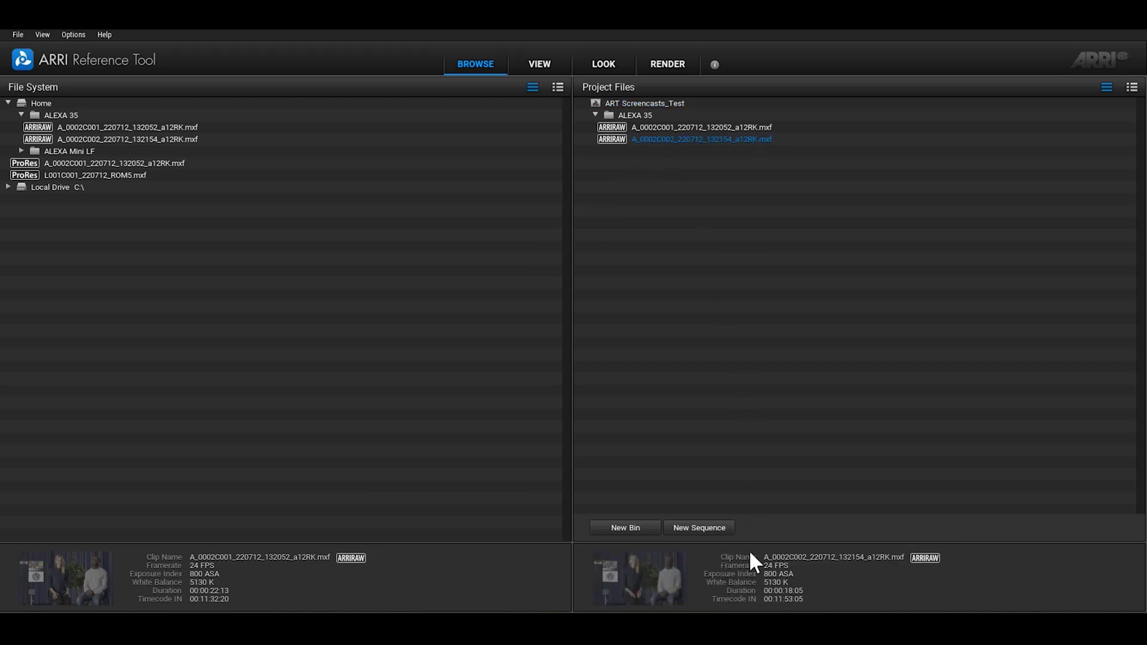
click(558, 88)
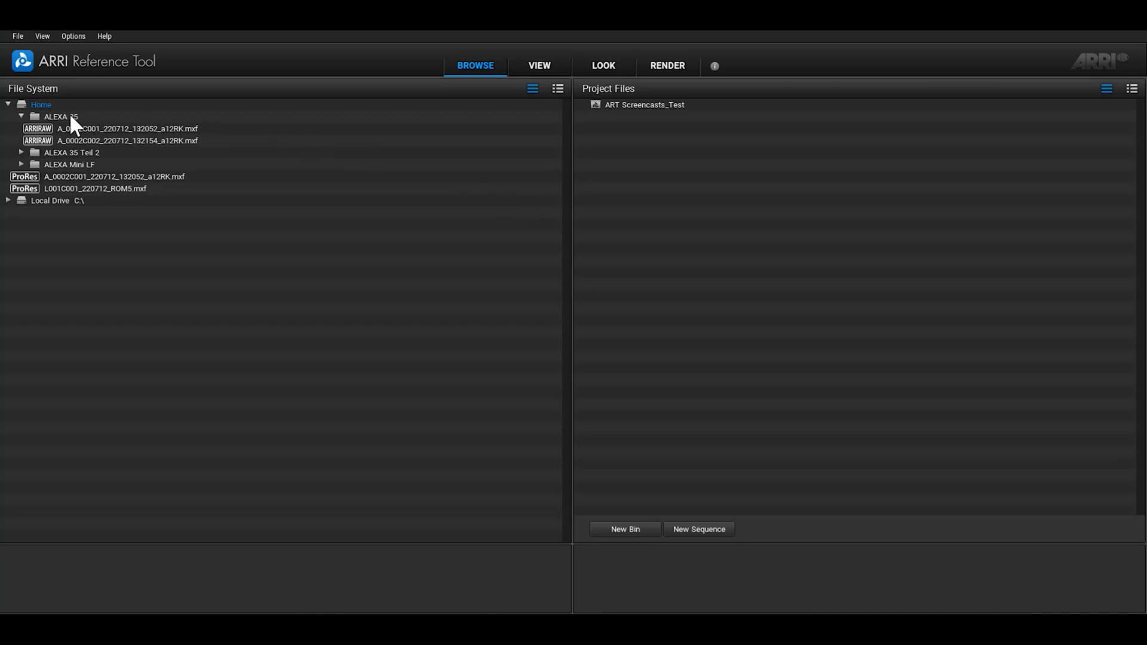
Add the ALEXA 35, ALEXA 35 Teil 2 and ALEXA Mini LF folders to the project as bins
drag(69, 116, 632, 118)
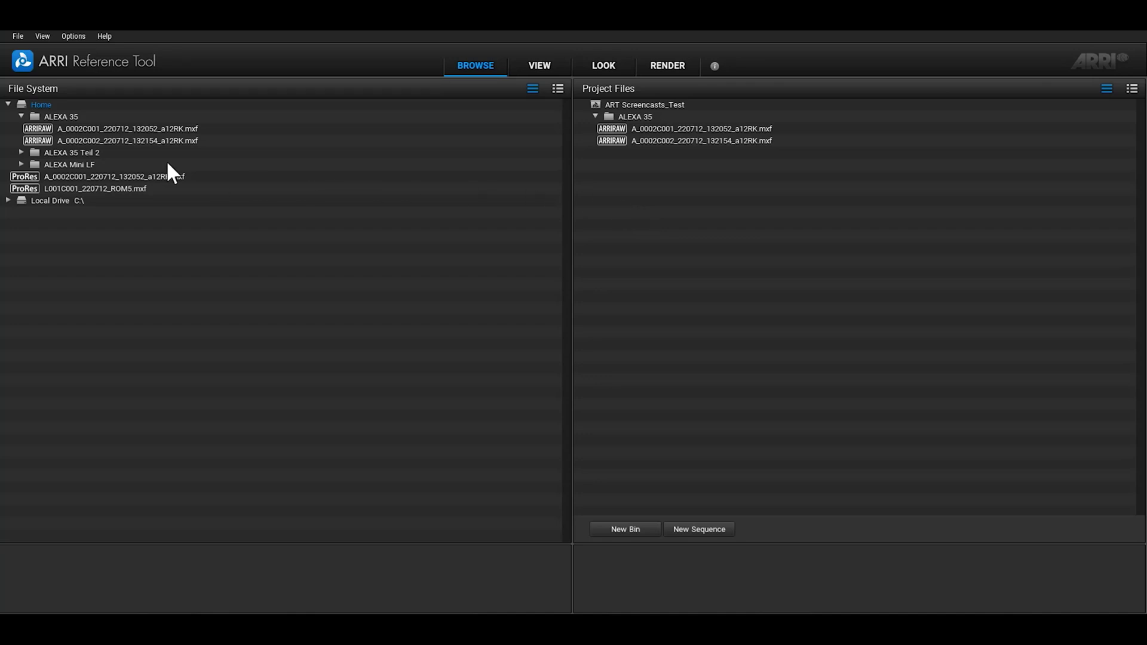
click(81, 152)
shift+click(82, 161)
drag(84, 161, 648, 106)
click(596, 153)
click(595, 176)
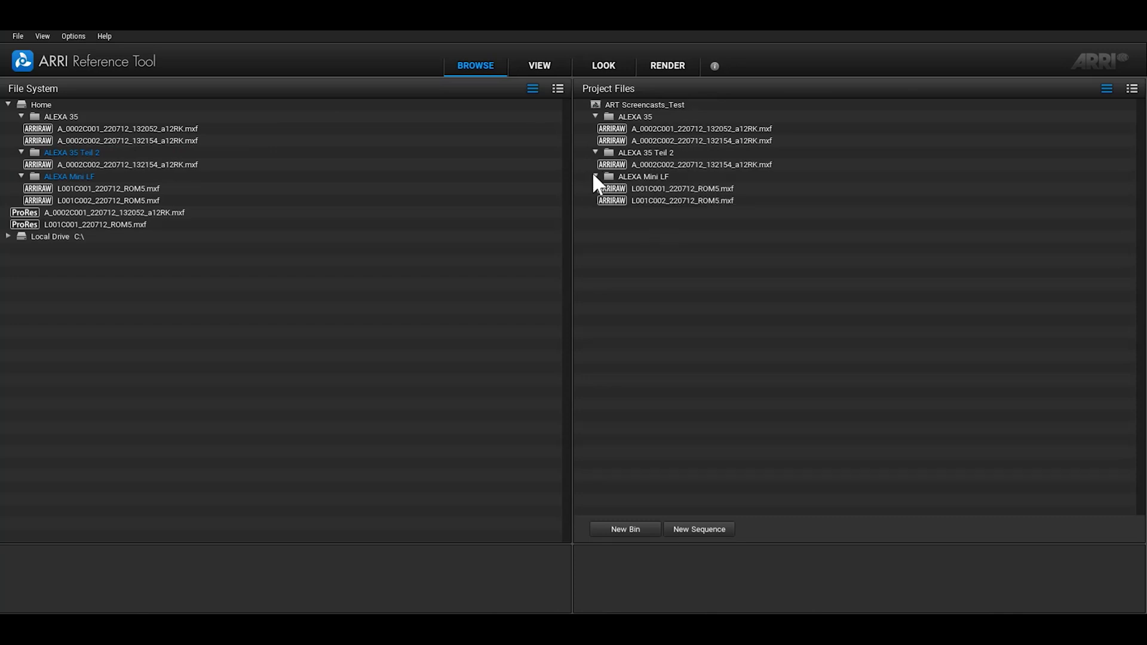
Create a new sequence named 'ALEXA 35' and fill it with the ALEXA 35 clips
click(697, 530)
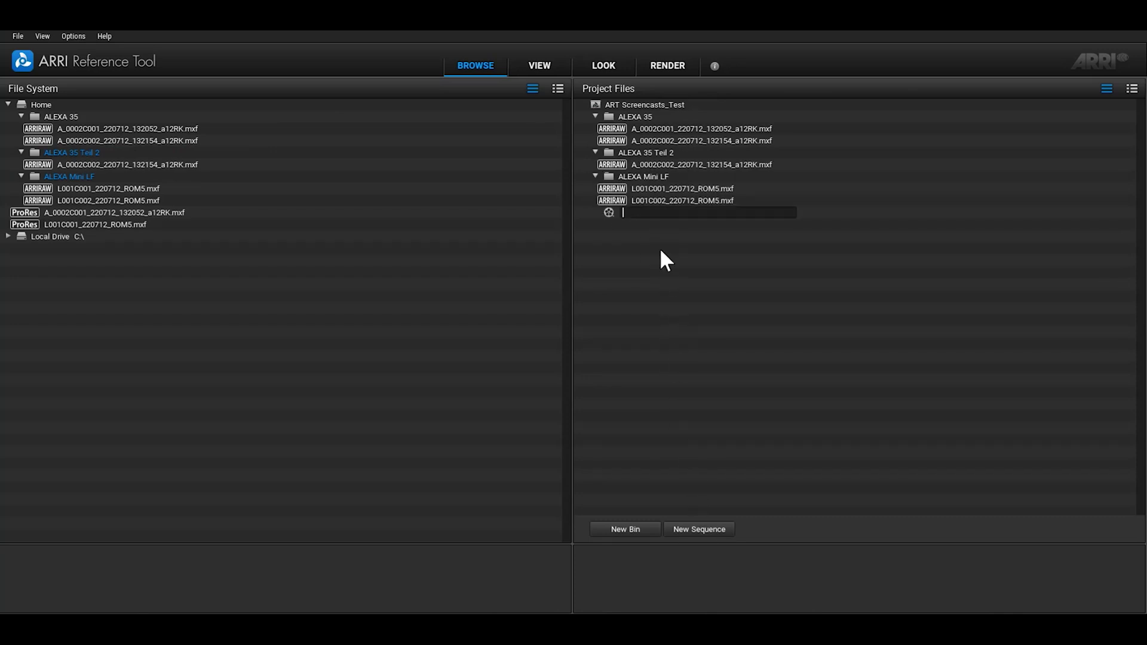
text(ALEXA 35)
key(Return)
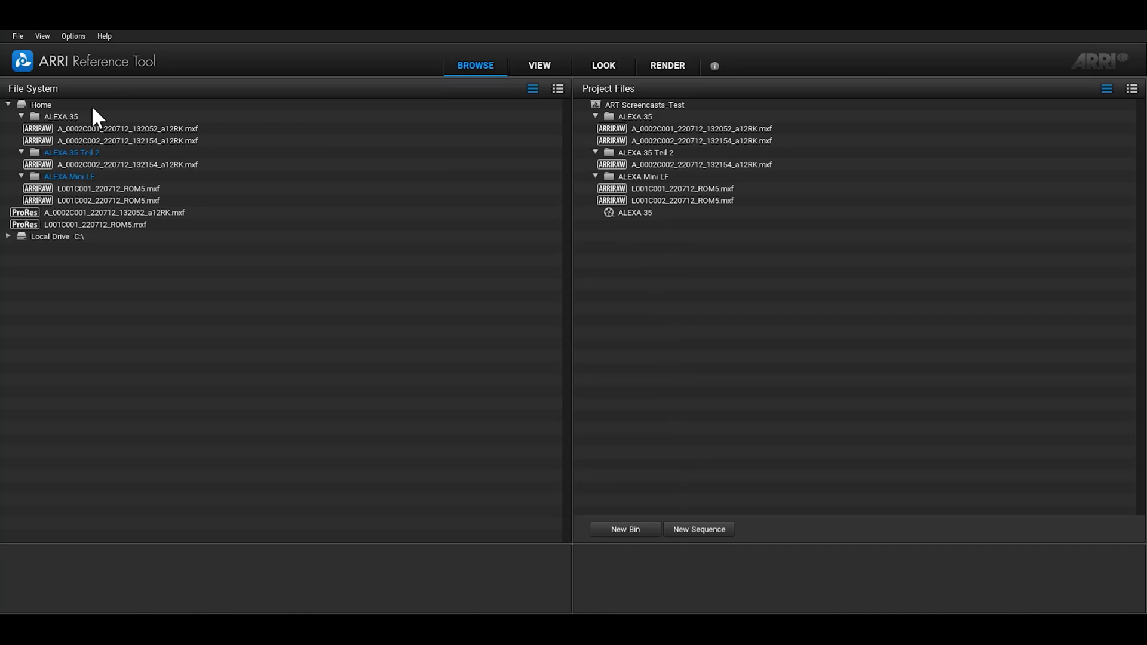
drag(70, 117, 641, 226)
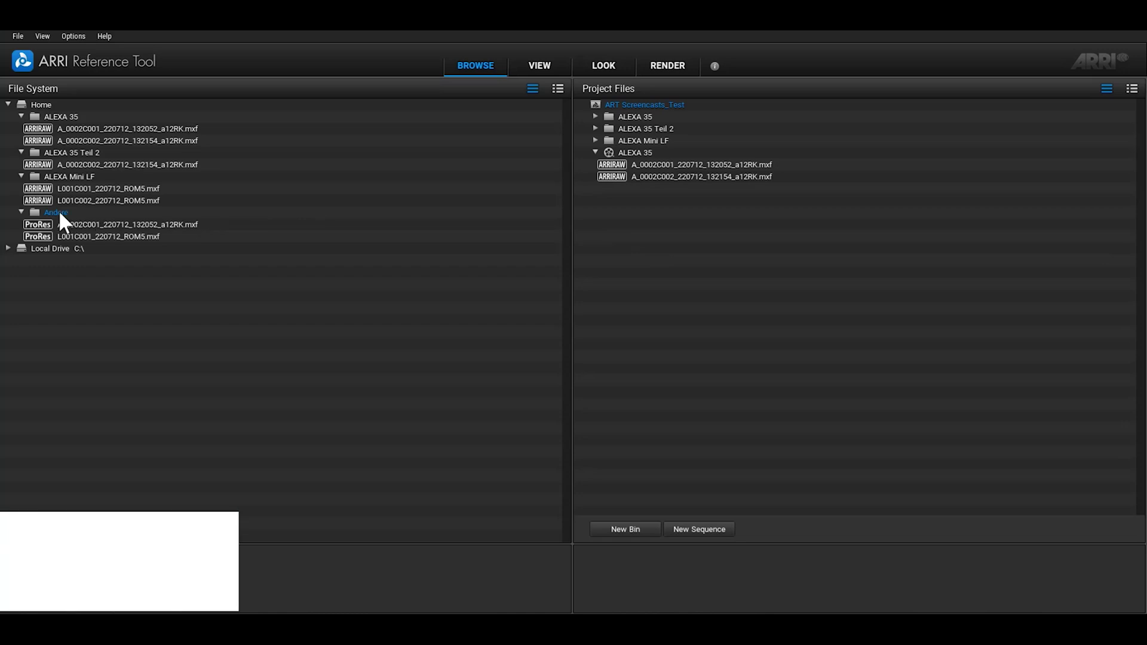
Add the ProRes clip at top level and create a 'Test' bin holding two copies of L001C001_220712_ROM5.mxf
drag(58, 211, 705, 257)
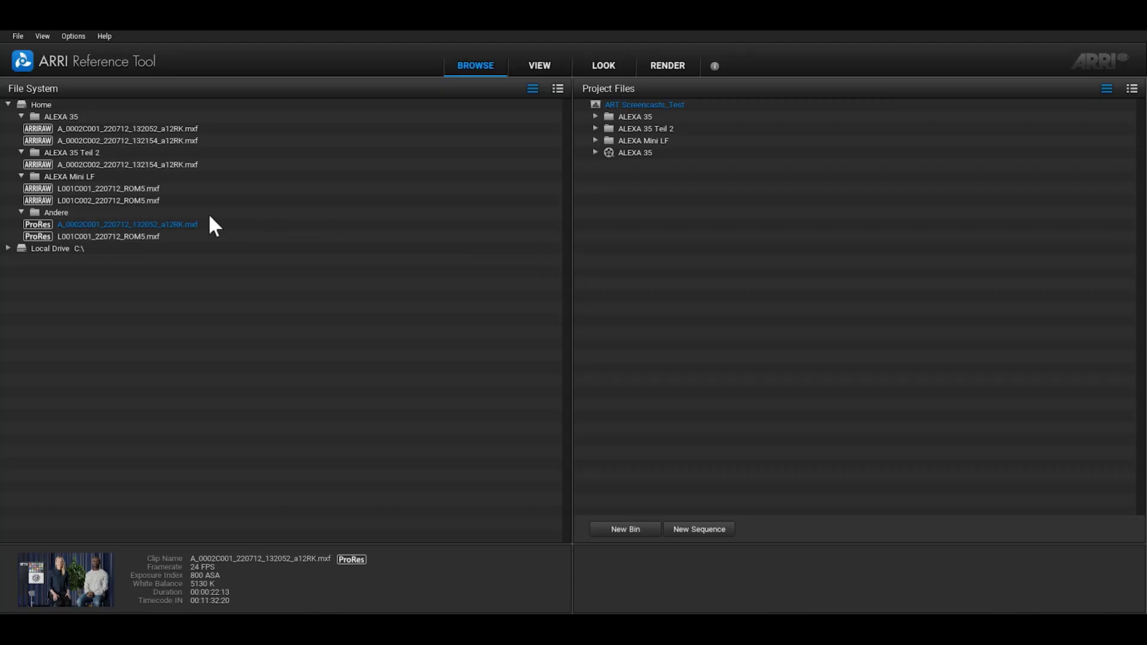
key(ctrl+i)
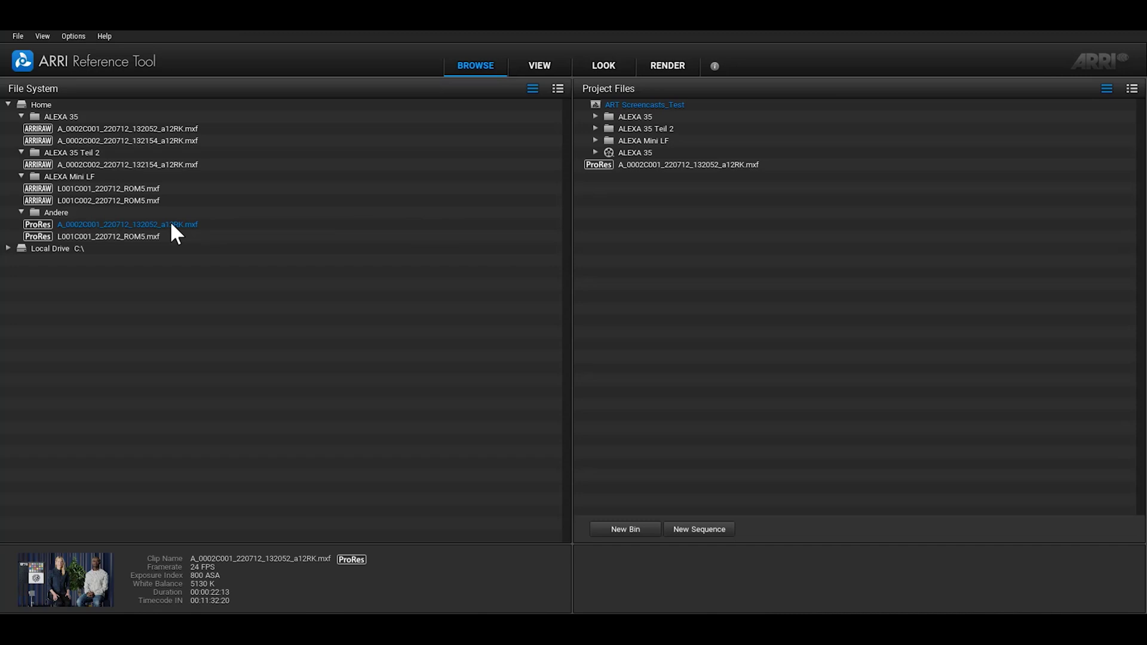
click(625, 530)
text(Test)
key(Return)
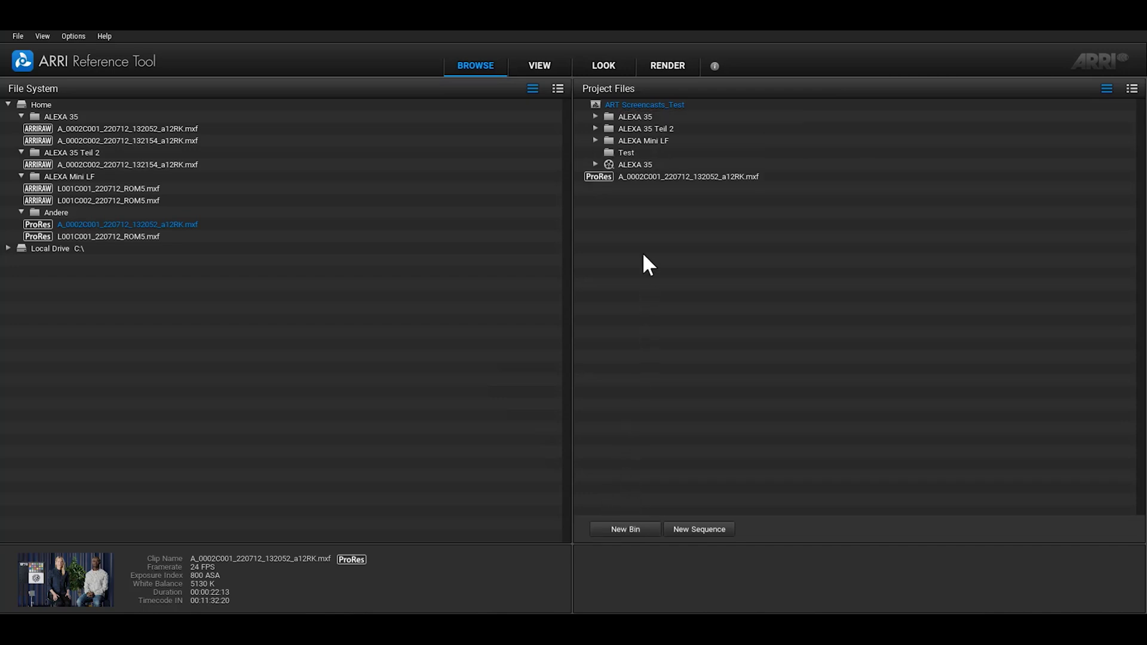
double_click(126, 190)
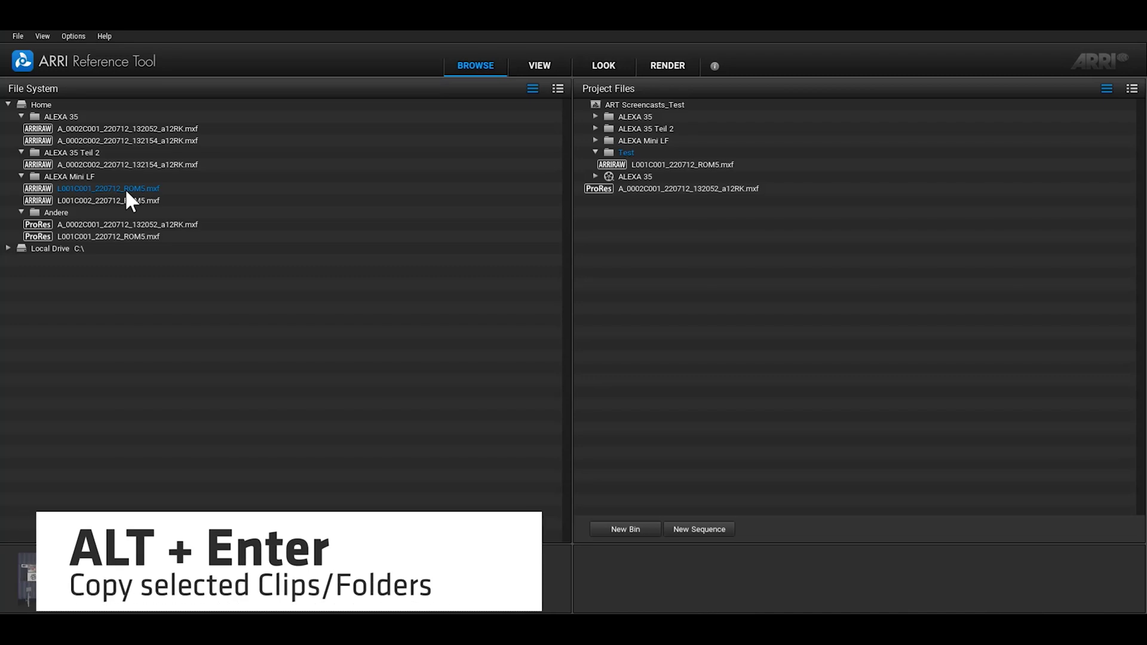
key(alt+Return)
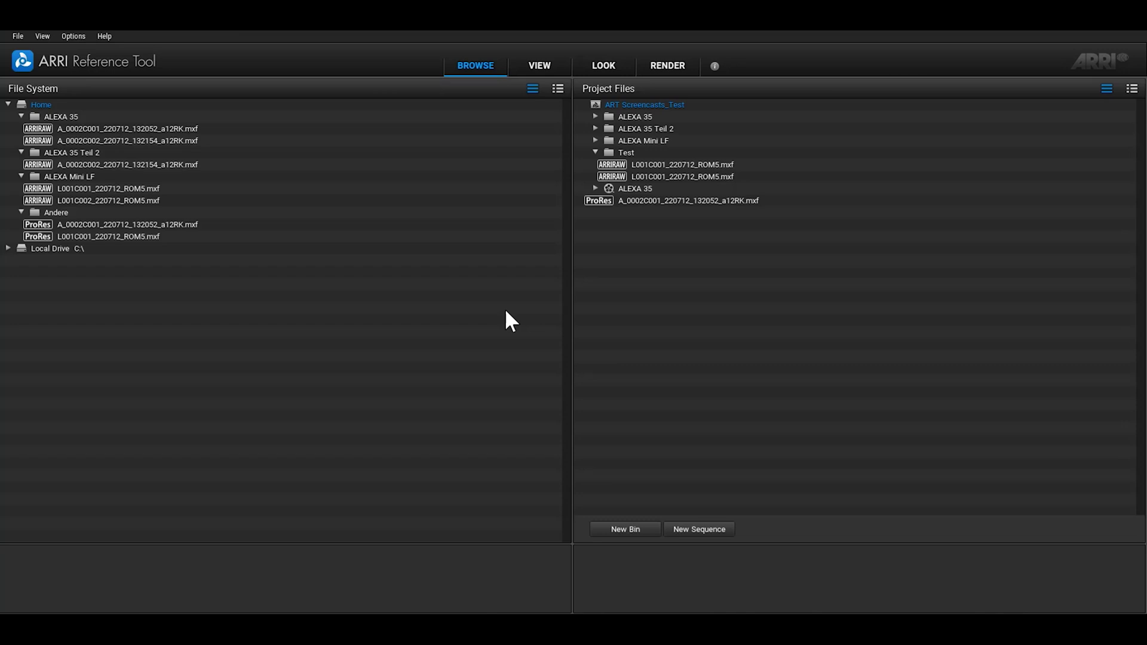
Show the L001C002 clip's folder in Explorer, then close the Explorer window
right_click(127, 196)
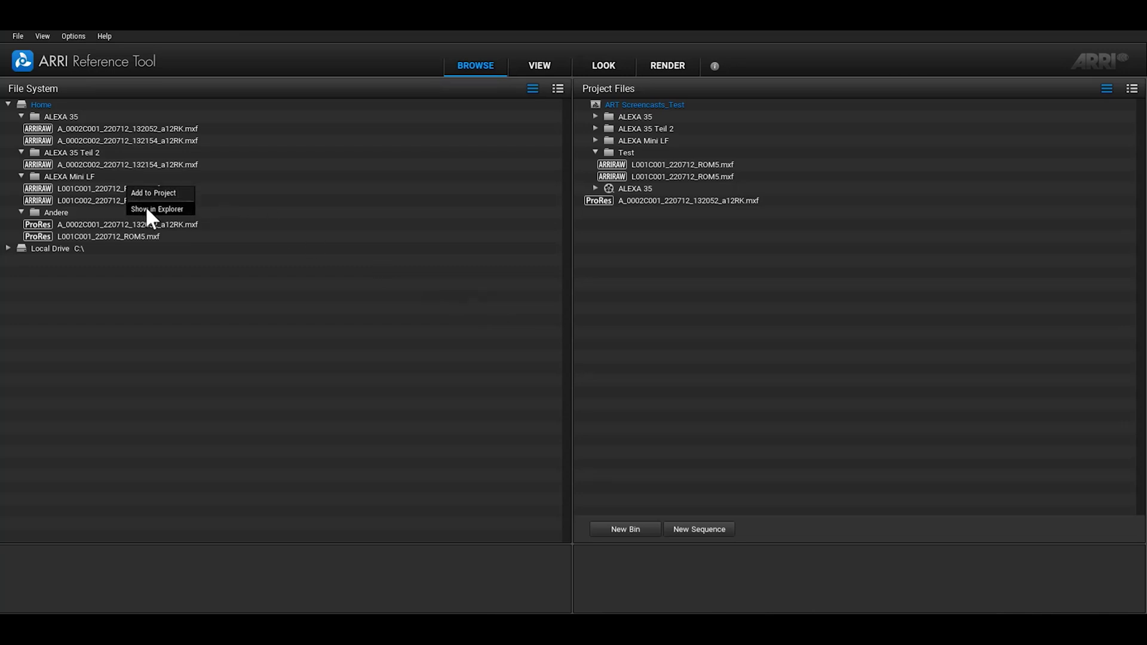
click(147, 207)
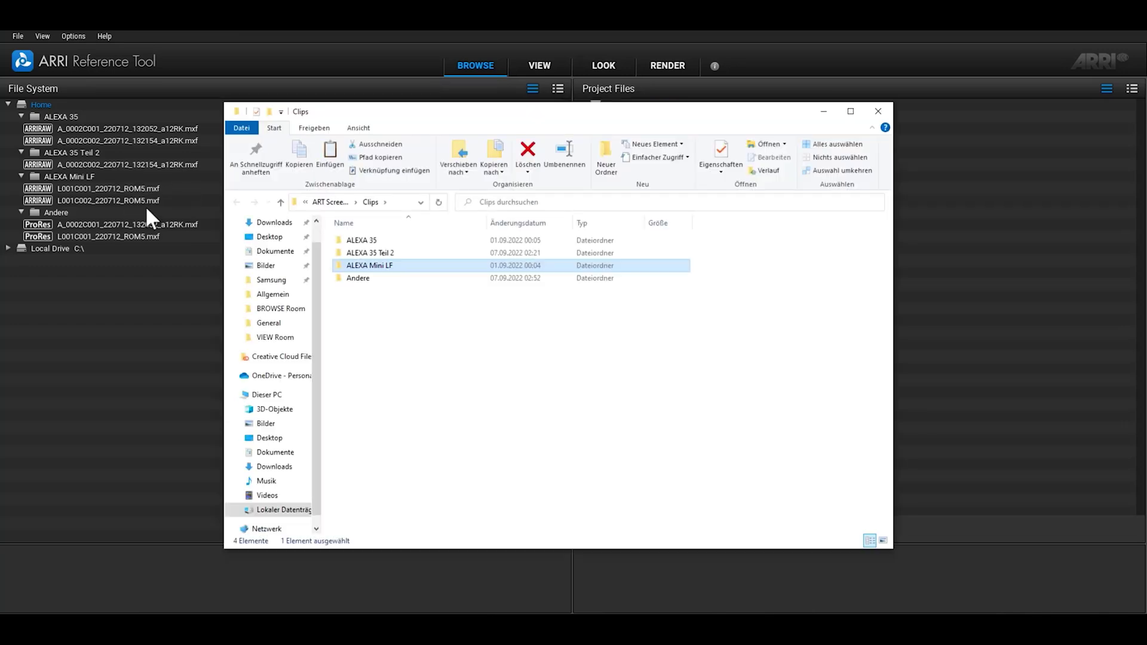
click(878, 112)
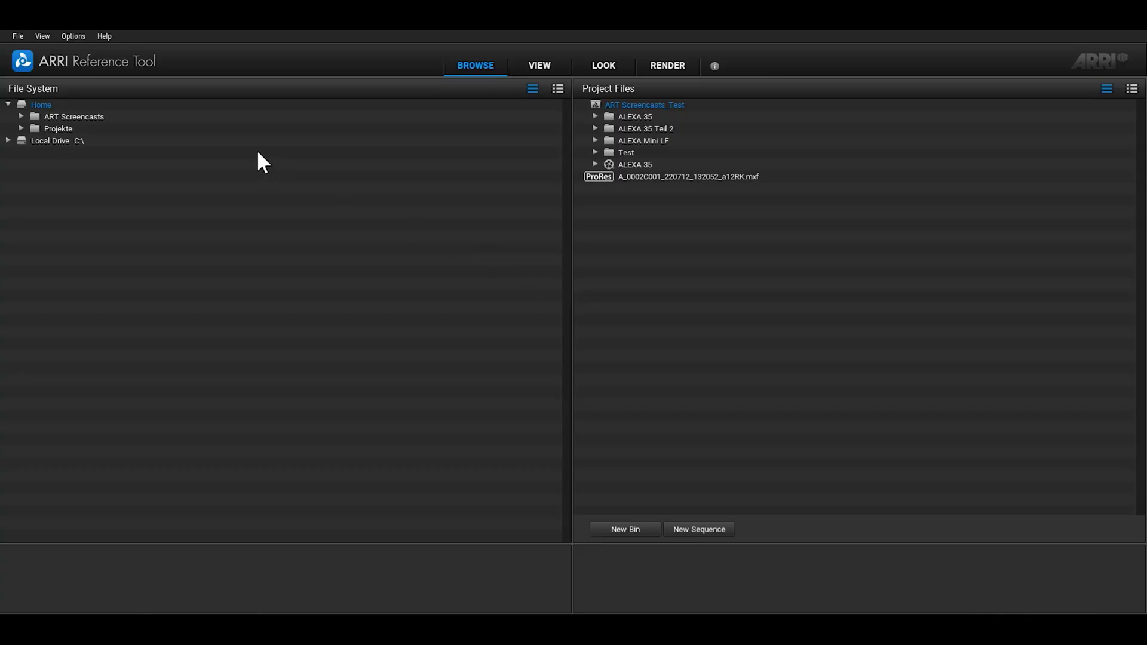
Expand ART Screencasts with all nested subfolders, then Refresh and Open it
click(84, 116)
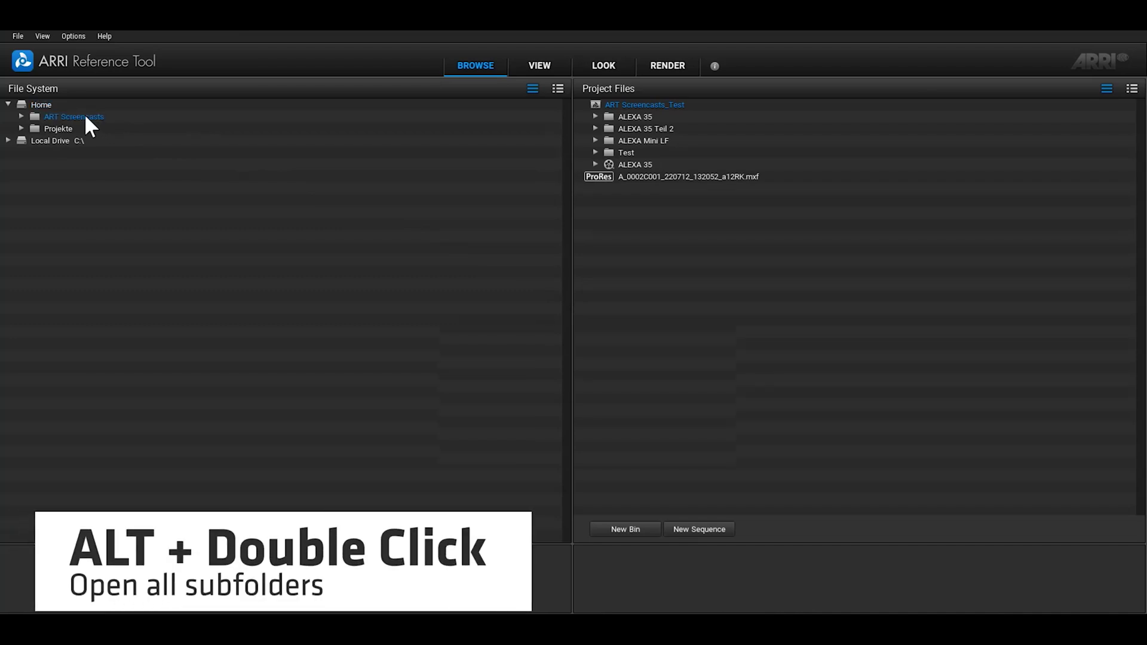
alt+double_click(85, 116)
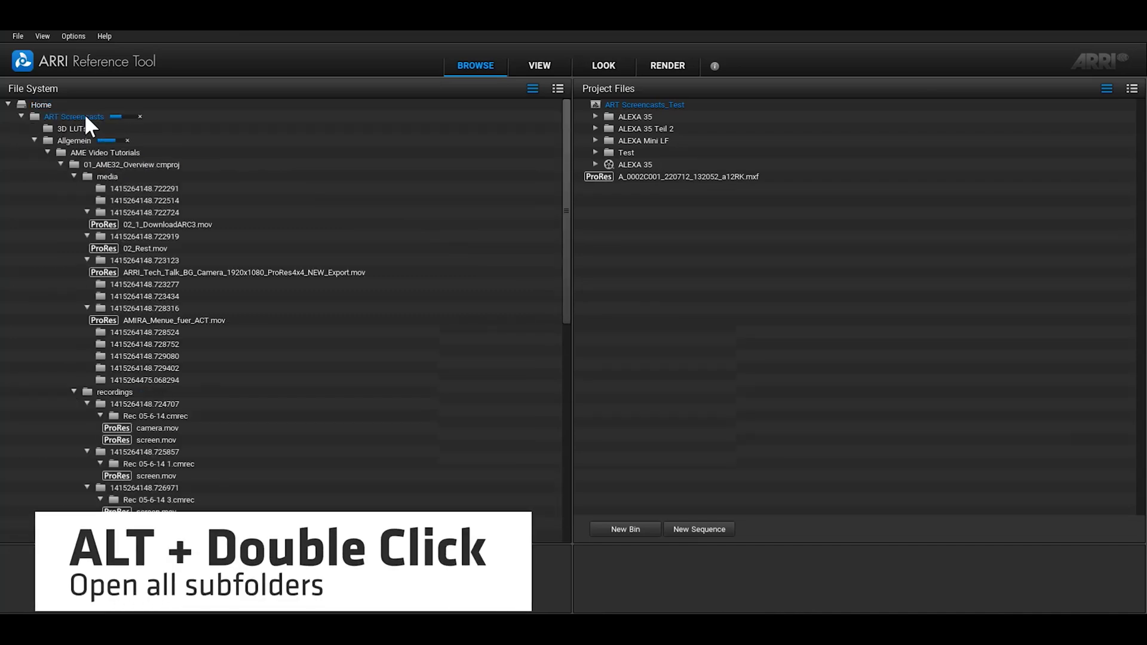
right_click(85, 118)
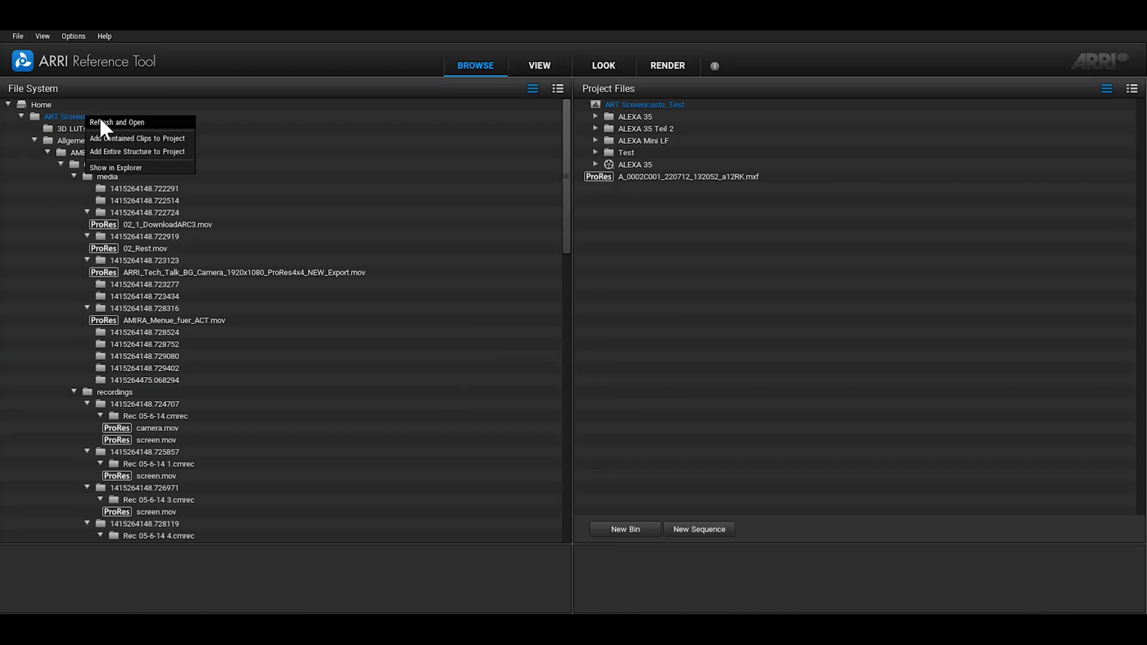
click(131, 123)
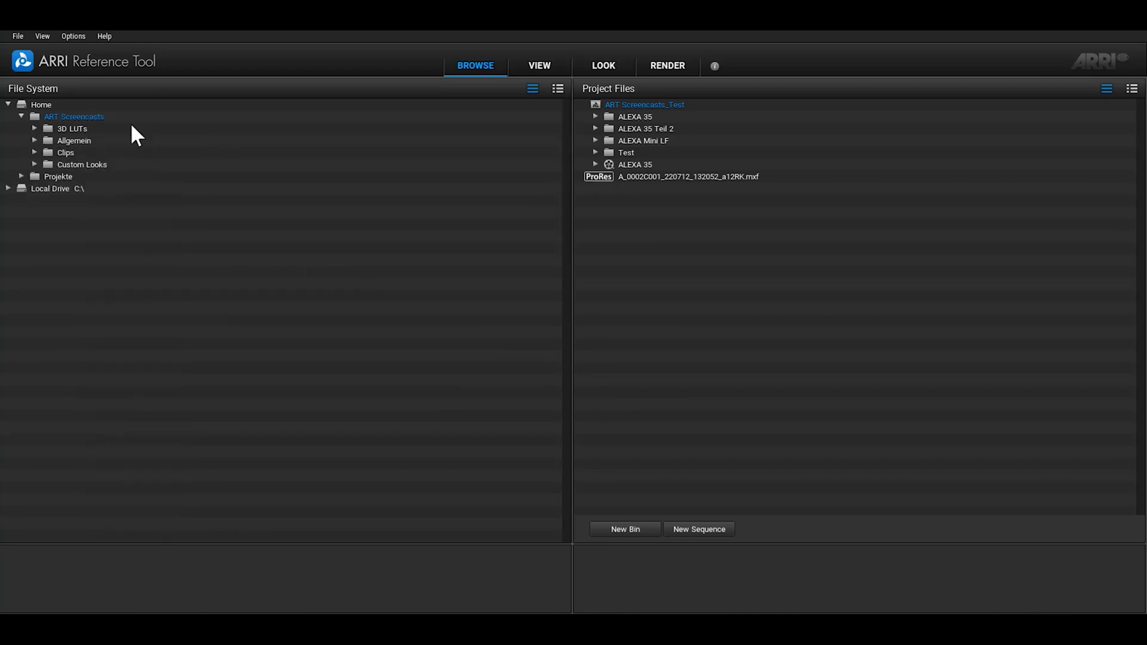